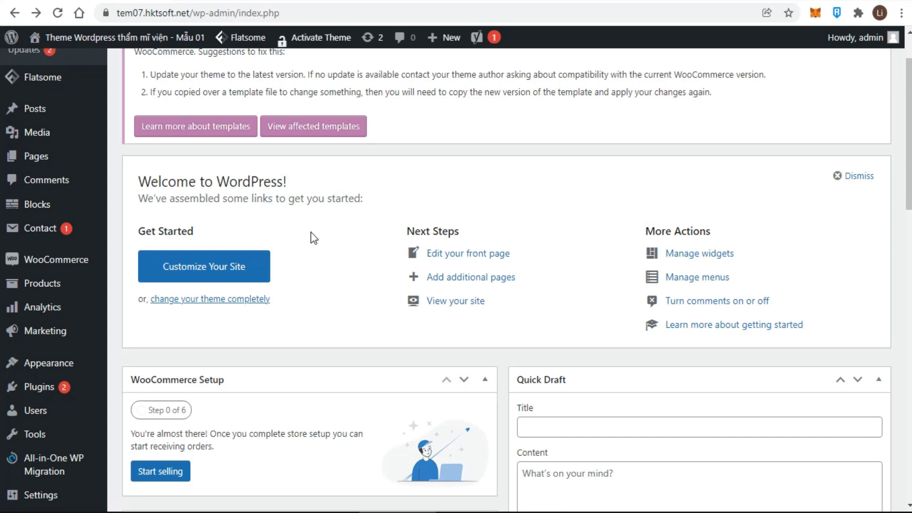
# - Briefly open the new post and new page editors, going back to the dashboard each time
pyautogui.moveTo(34, 118)
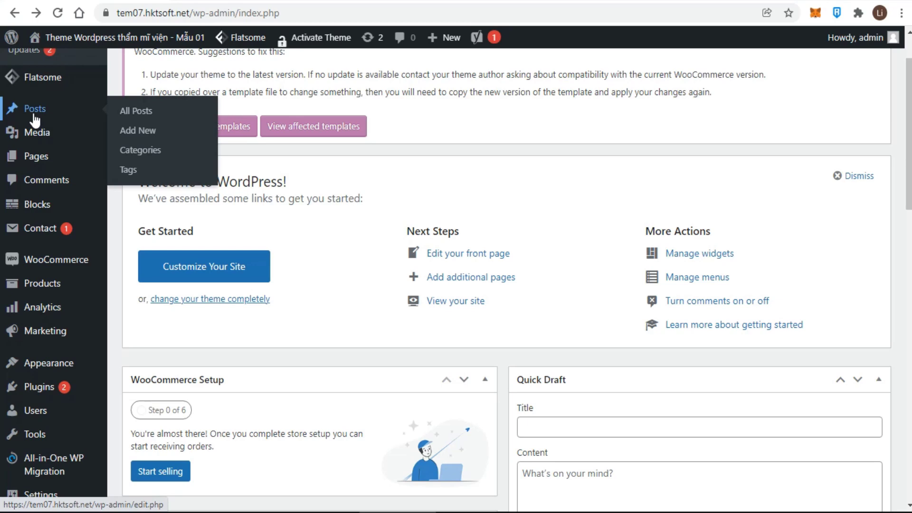
pyautogui.click(140, 150)
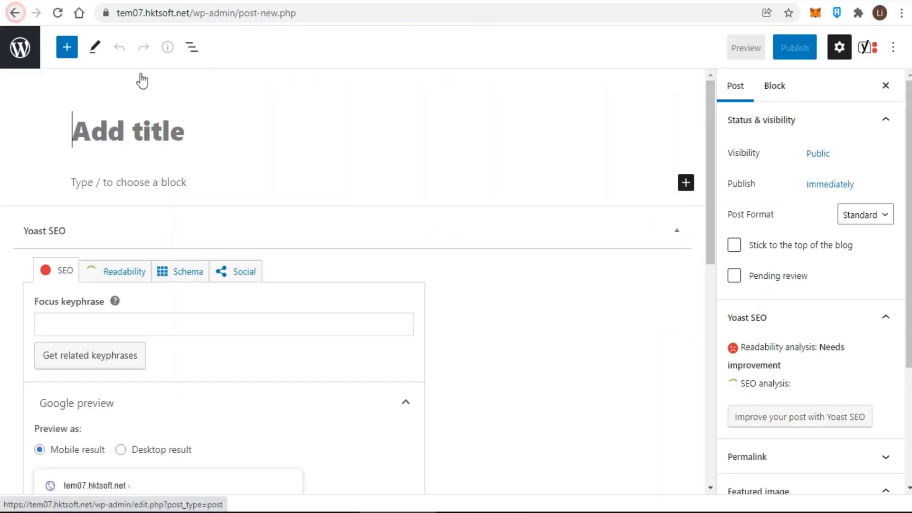
pyautogui.hotkey('alt', 'Left')
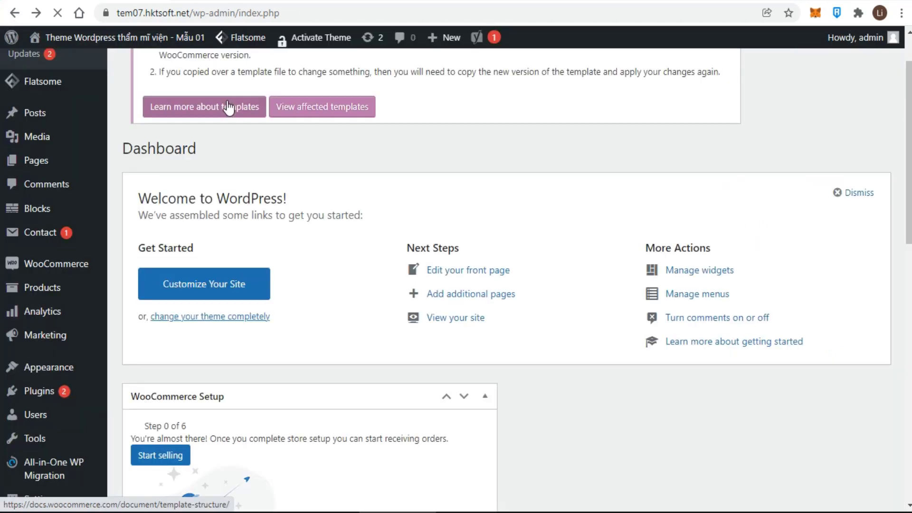
pyautogui.moveTo(448, 42)
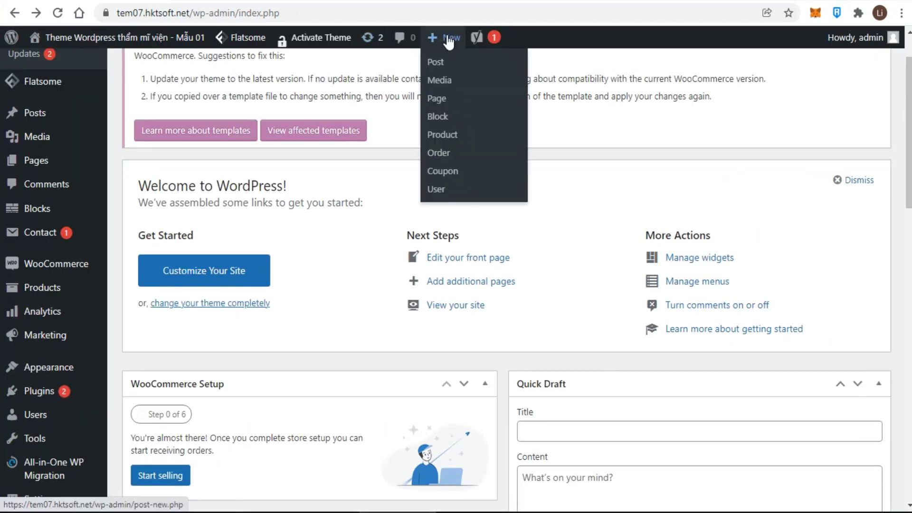
pyautogui.click(439, 62)
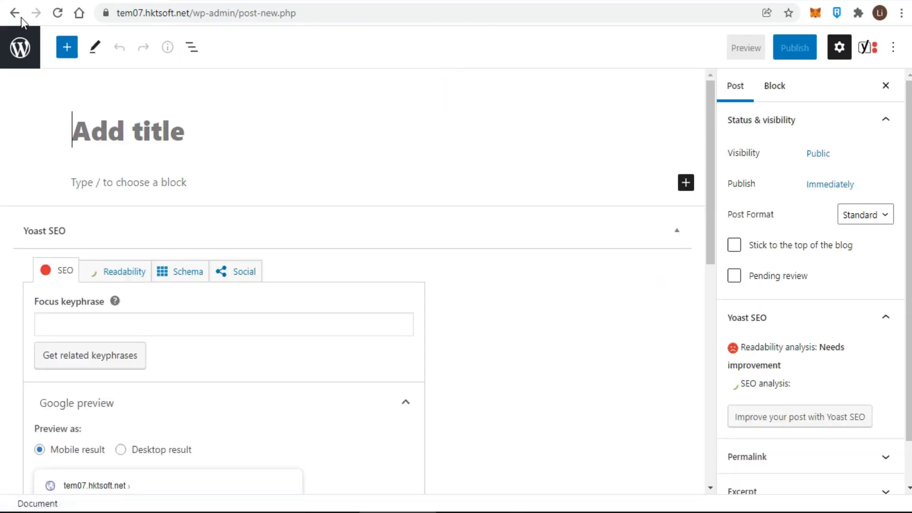
pyautogui.hotkey('alt', 'Left')
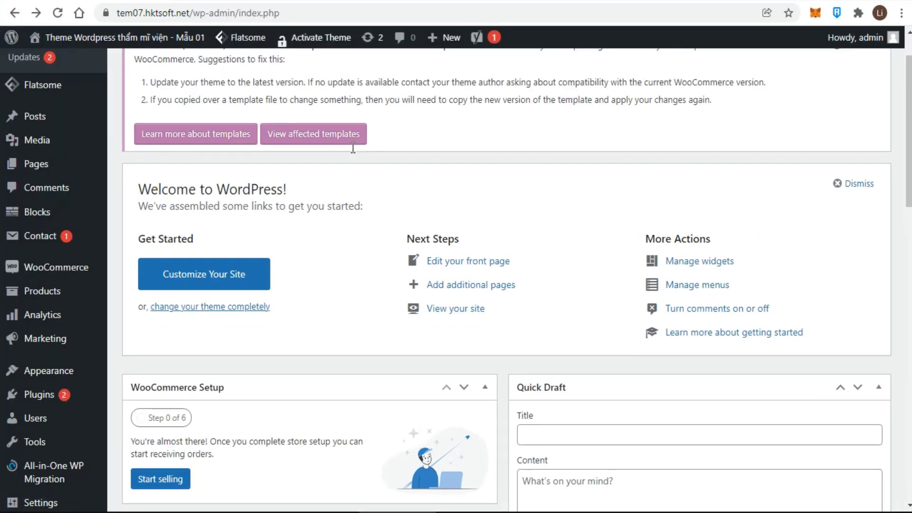
pyautogui.click(470, 288)
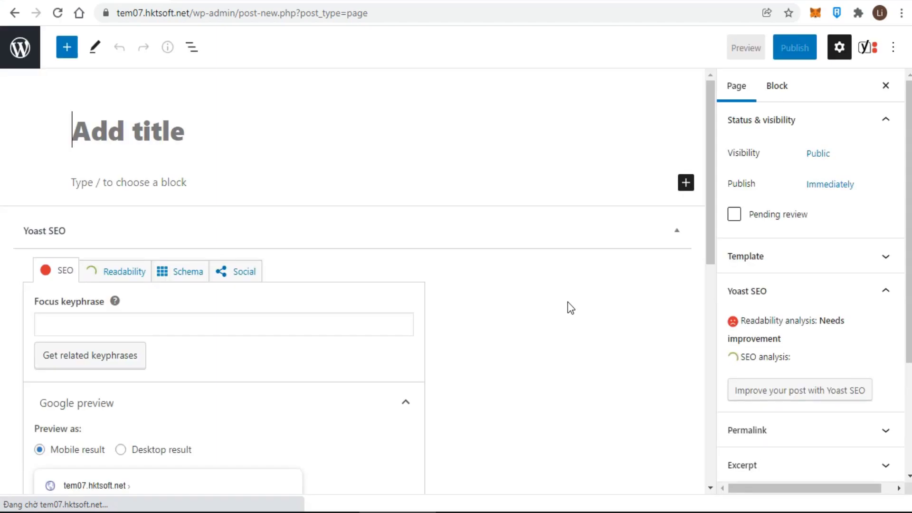
pyautogui.click(14, 14)
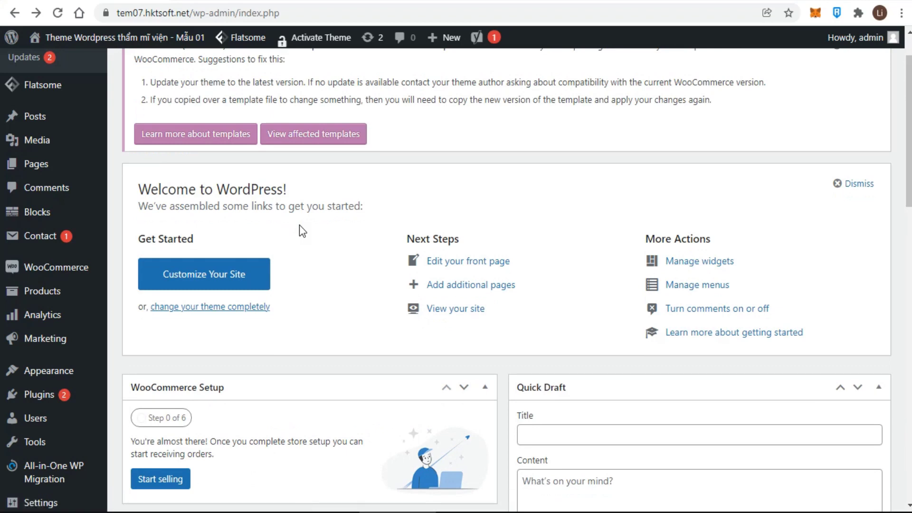
# - Save a Quick Draft with title 'Test' and content 'Test'
pyautogui.scroll(-3, 508, 327)
pyautogui.click(542, 295)
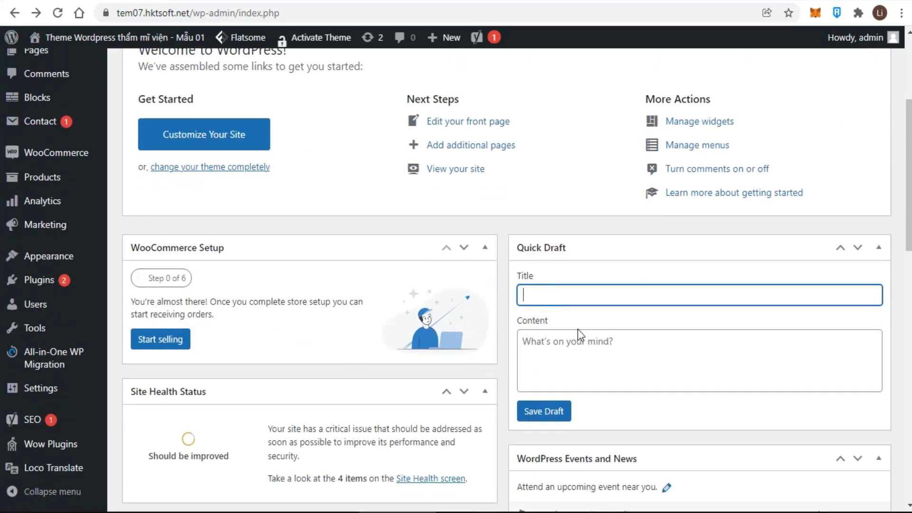
pyautogui.write('Test')
pyautogui.click(570, 350)
pyautogui.write('Test')
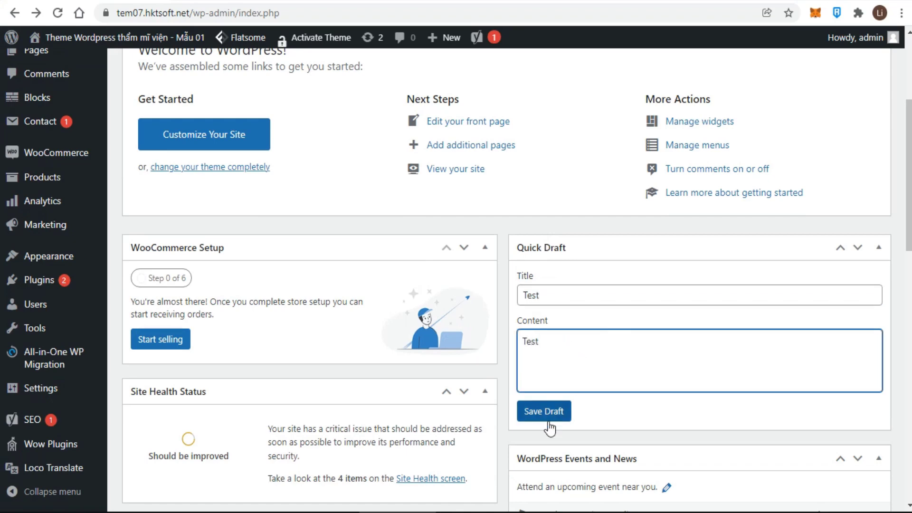
pyautogui.click(541, 411)
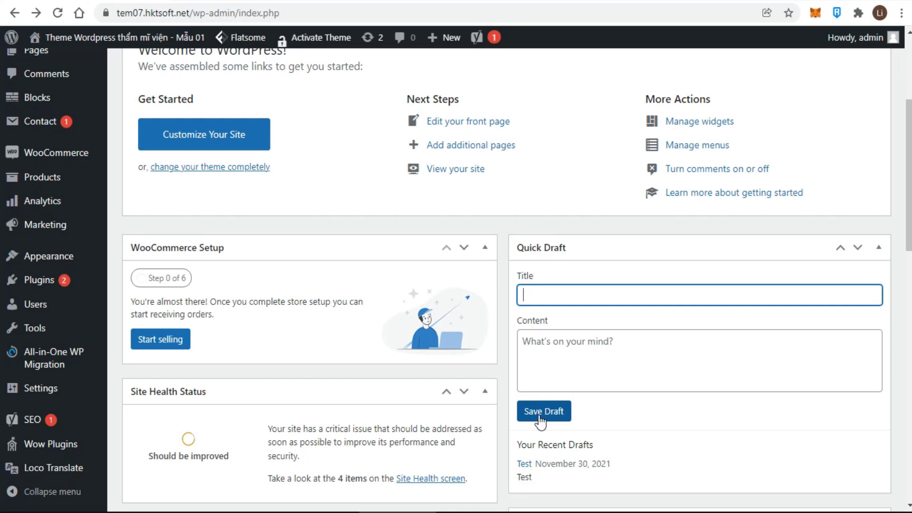
pyautogui.scroll(4, 540, 420)
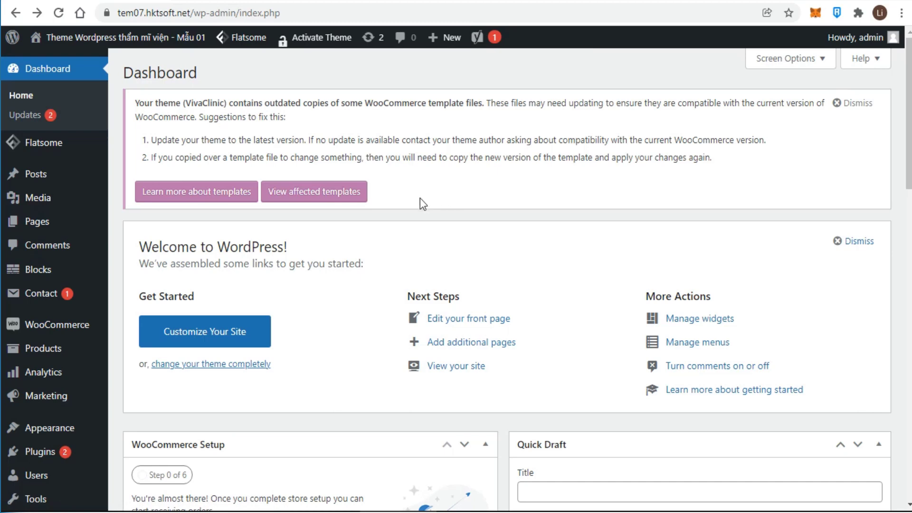
# - Start a new post and paste the title '7 - Day Capital City Package'
pyautogui.moveTo(28, 175)
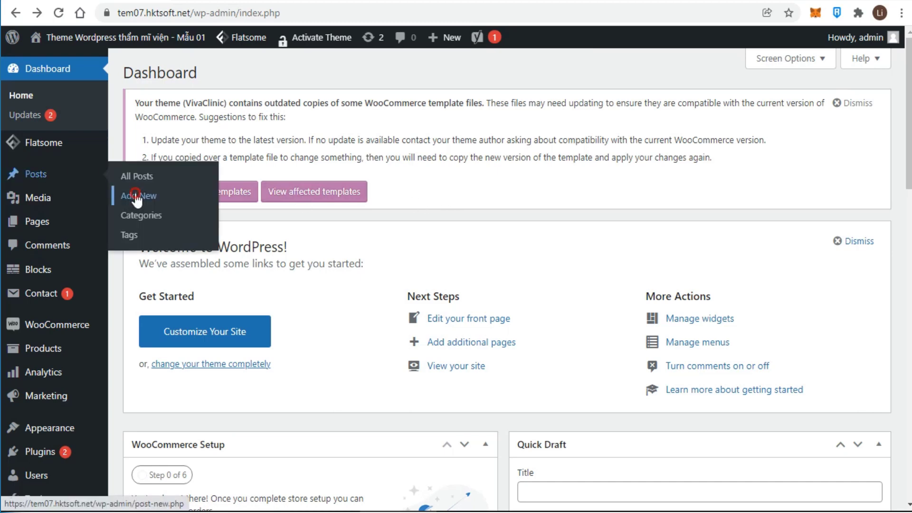
pyautogui.click(129, 197)
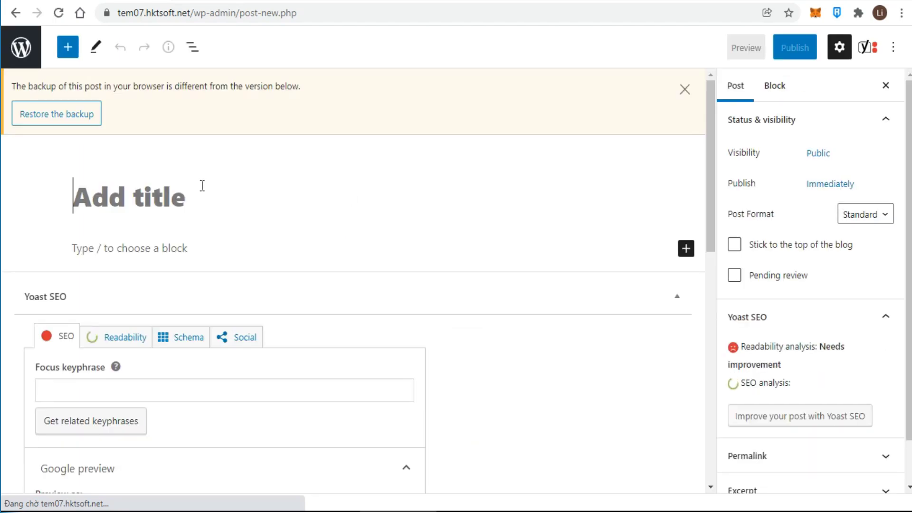
pyautogui.click(111, 206)
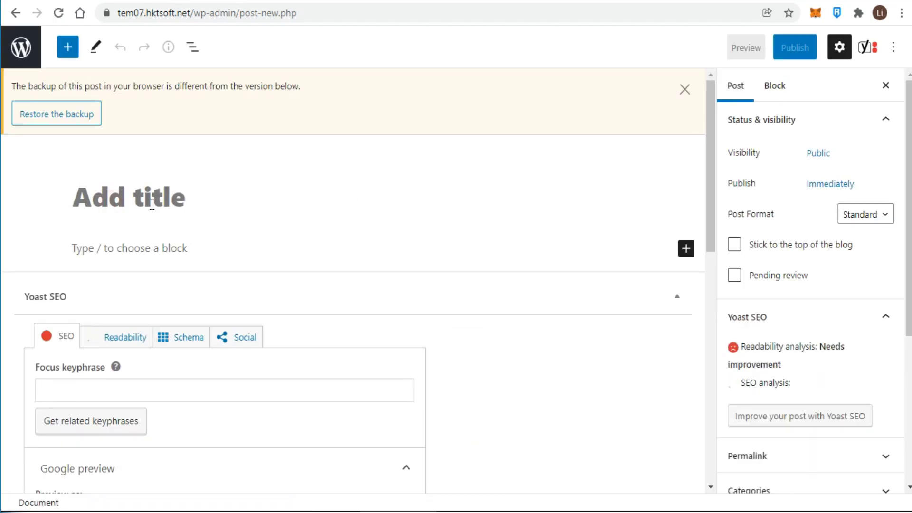
pyautogui.write('7 - Day Capital City Package')
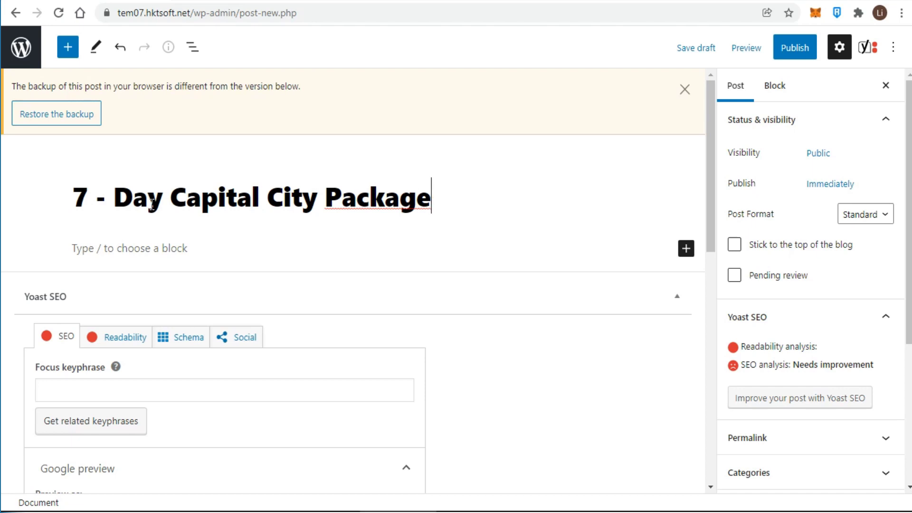
pyautogui.click(193, 248)
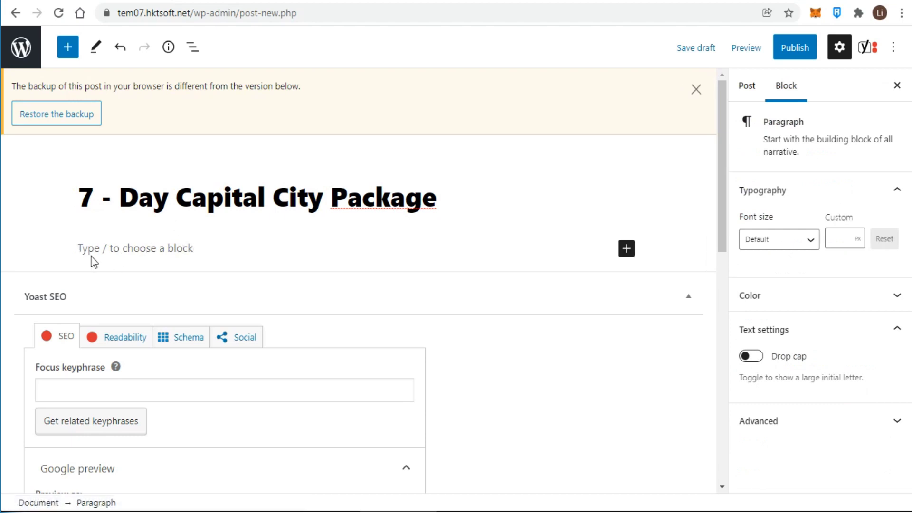
# - Copy the Kingston article text in Word, from the start through 'extinguisher!', keeping the post body empty
pyautogui.write('Test')
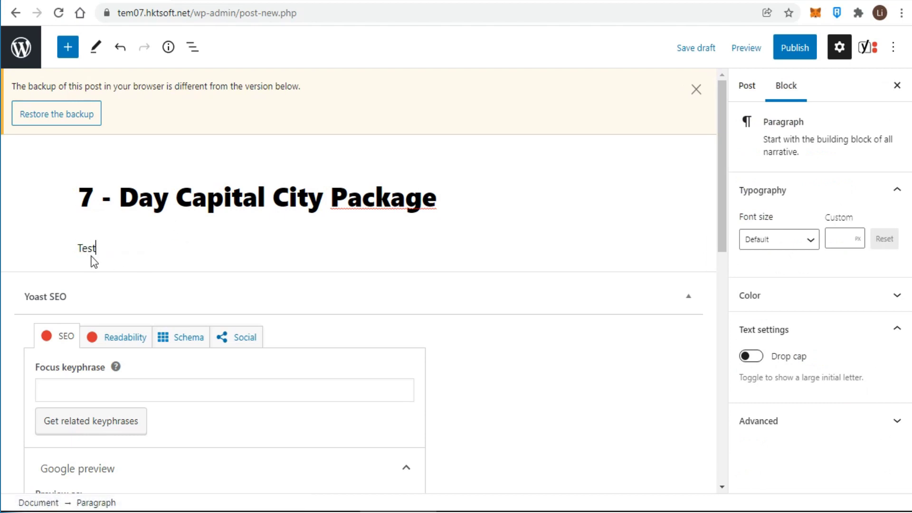
pyautogui.press('BackSpace')
pyautogui.press('BackSpace')
pyautogui.press('BackSpace')
pyautogui.press('BackSpace')
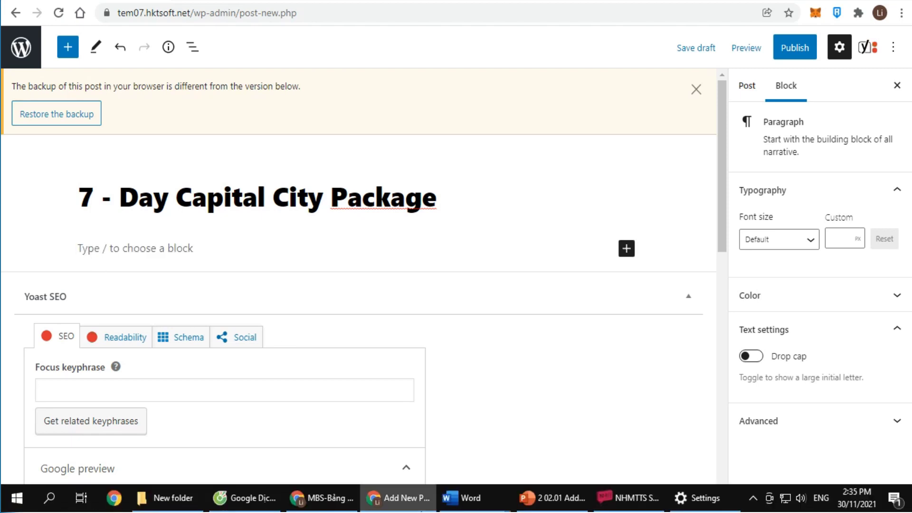
pyautogui.hotkey('alt', 'Tab')
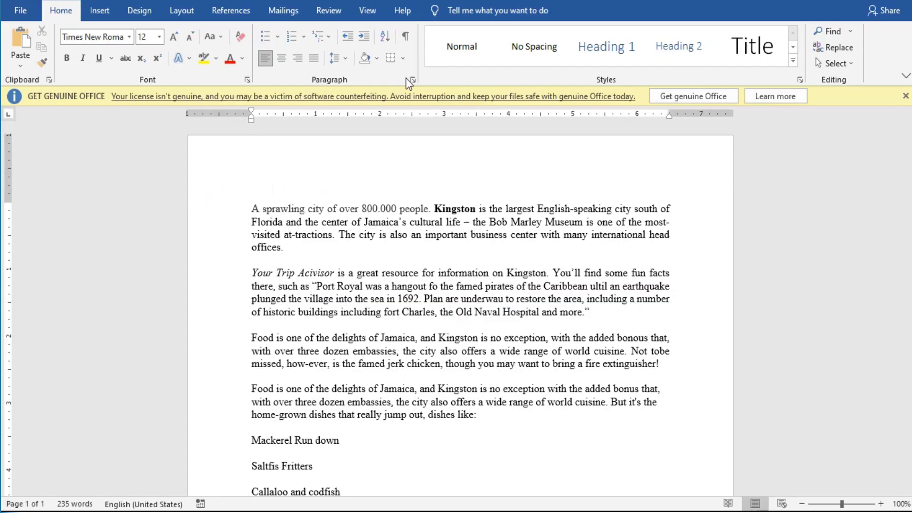
pyautogui.click(246, 212)
pyautogui.scroll(-3, 249, 230)
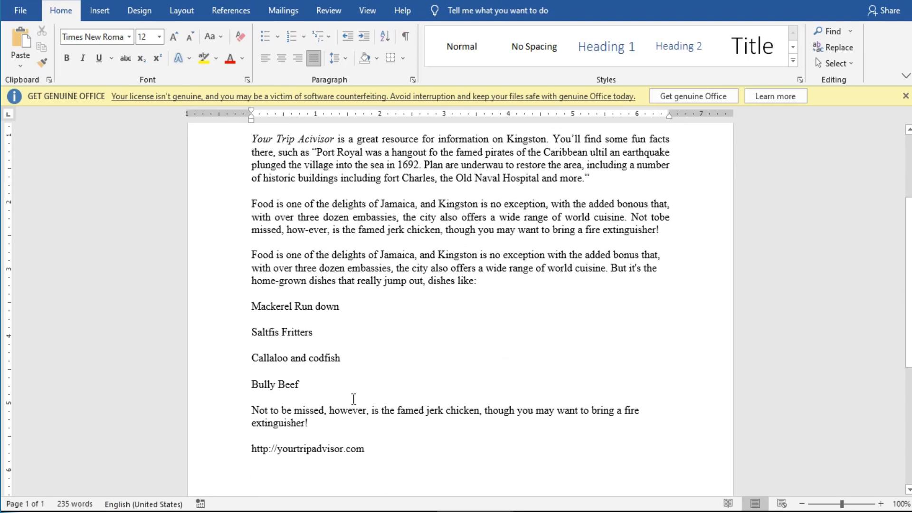
pyautogui.click(335, 424)
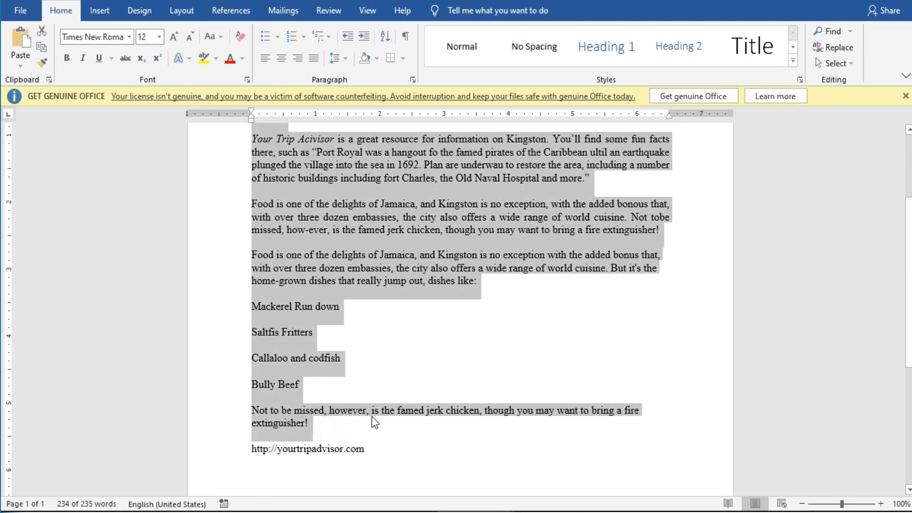
pyautogui.hotkey('alt', 'Tab')
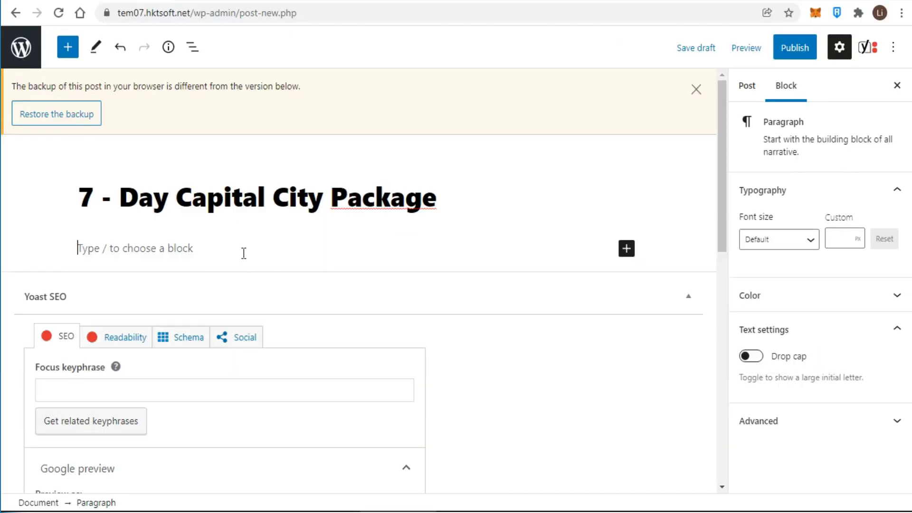
# - Paste the Kingston article and its list of local dishes into the post body
pyautogui.write('A sprawling city of over 800.000 people. Kingston is the largest English-speaking city south of Florida and the center of Jamaica’s cultural life – the Bob Marley Museum is one of the most-visited at-tractions. The city is also an important business center with many international head offices. Your Trip Acivisor is a great resource for information on Kingston. You’ll find some fun facts there, such as "Port Royal was a hangout fo the famed pirates of the Caribbean ultil an earthquake plunged the village into the sea in 1692. Plan are underwau to restore the area, including a number of historic buildings including fort Charles, the Old Naval Hospital and more." Food is one of the delights of Jamaica, and Kingston is no exception, with the added bonous that, with over three dozen embassies, the city also offers a wide range of world cuisine. Not tobe missed, how-ever, is the famed jerk chicken, though you may want to bring a fire extinguisher! Food is one of the delights of Jamaica, and Kingston is no exception with the added bonus that, with over three dozen embassies, the city also offers a wide range of world cuisine. But it’s the home-grown dishes that really jump out, dishes like: Mackerel Run down Saltfis Fritters Callaloo and codfish Not to be missed, however, is the famed jerk chicken, though you may want to bring a fire extinguisher!')
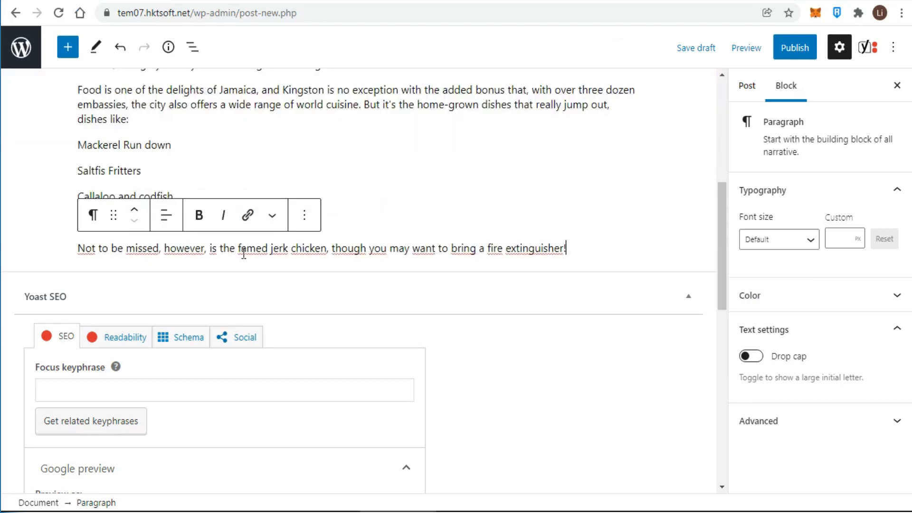
pyautogui.scroll(10, 335, 238)
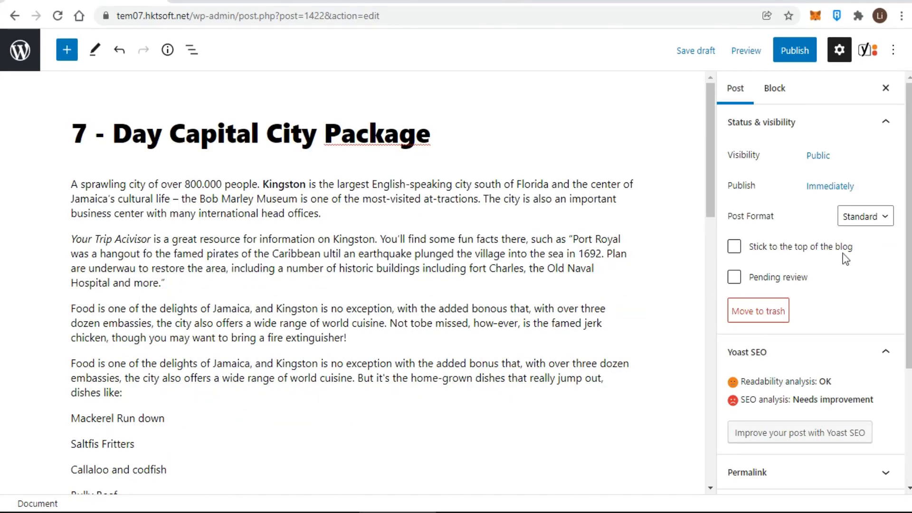
# - Expand the Categories panel and leave Uncategorized unticked for the post
pyautogui.scroll(-5, 845, 259)
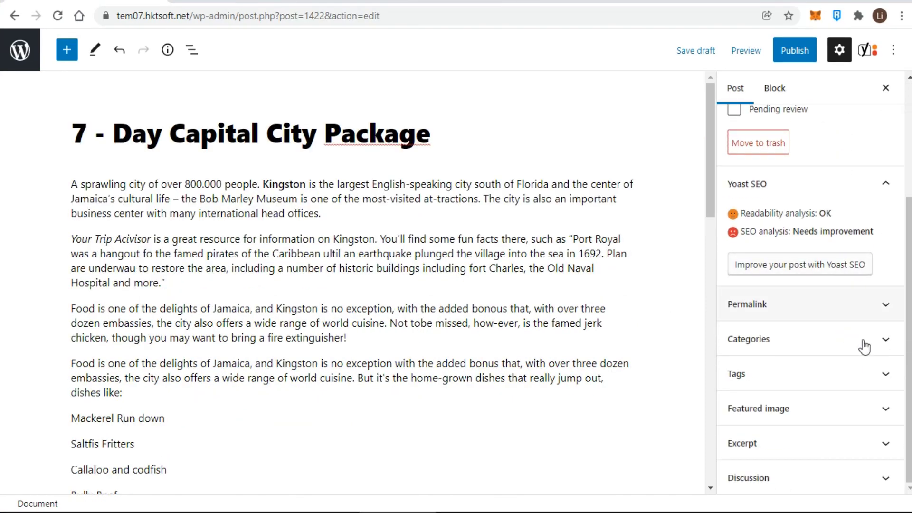
pyautogui.click(884, 341)
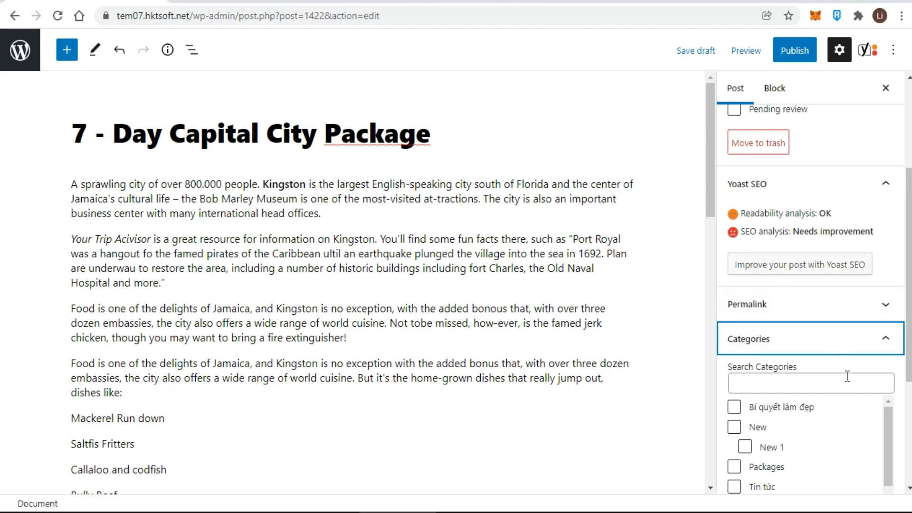
pyautogui.scroll(-4, 847, 376)
pyautogui.scroll(-1, 888, 283)
pyautogui.scroll(-1, 895, 284)
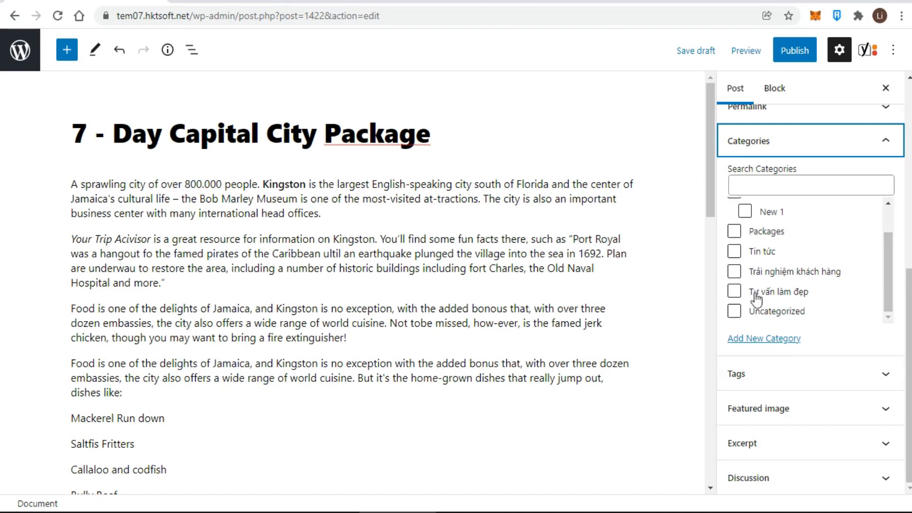
pyautogui.click(735, 311)
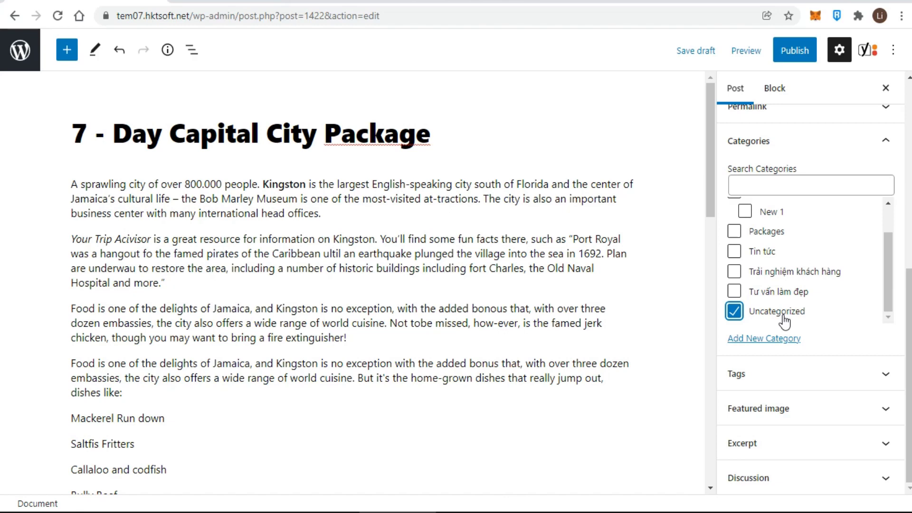
pyautogui.click(734, 311)
# - Add a new top-level category 'Test' and assign it to the post
pyautogui.click(762, 340)
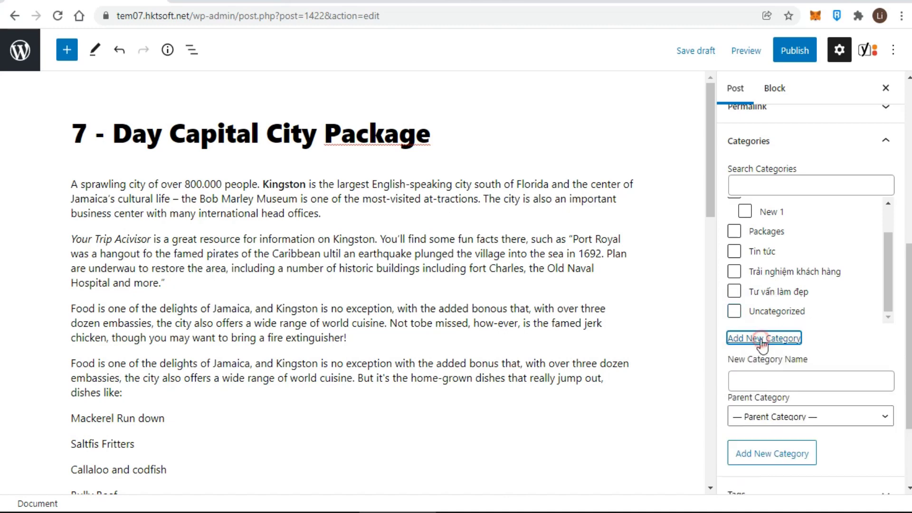
pyautogui.click(756, 383)
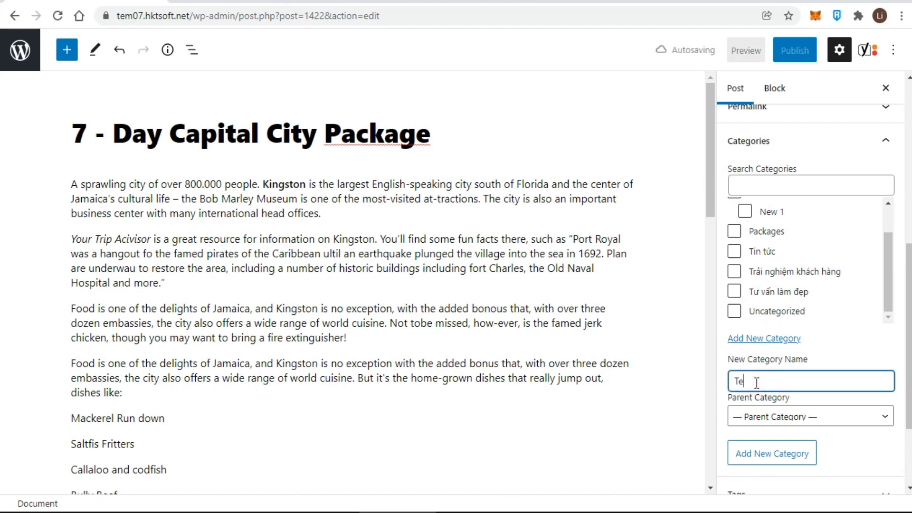
pyautogui.write('st')
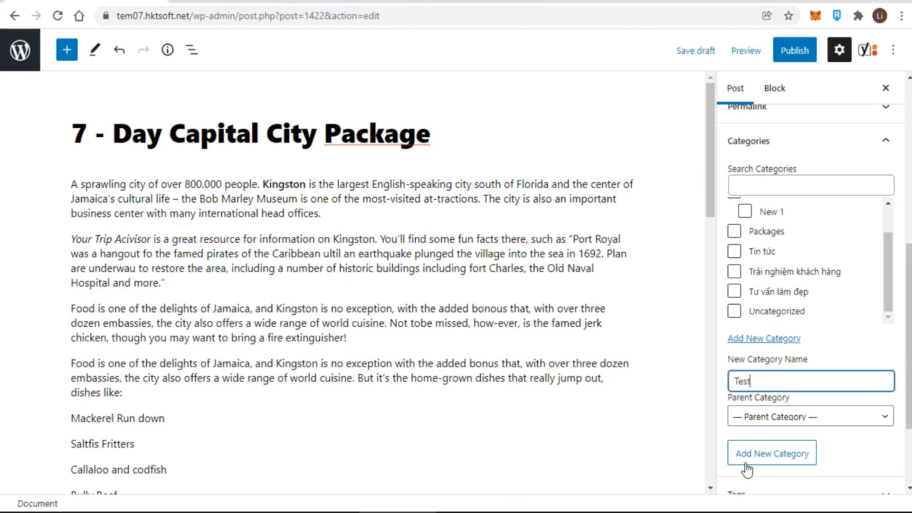
pyautogui.click(746, 469)
pyautogui.scroll(2, 839, 321)
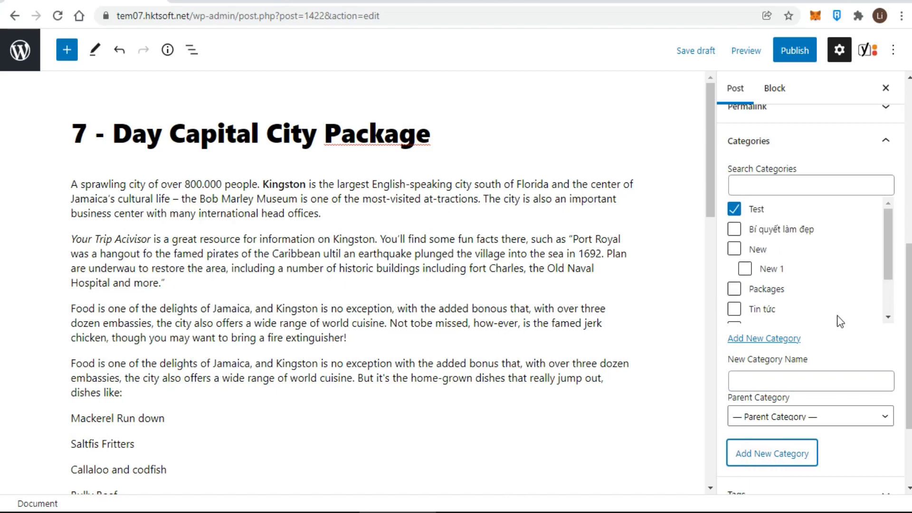
# - Untick Test and create the category 'Test 1' with Test as its parent
pyautogui.click(734, 210)
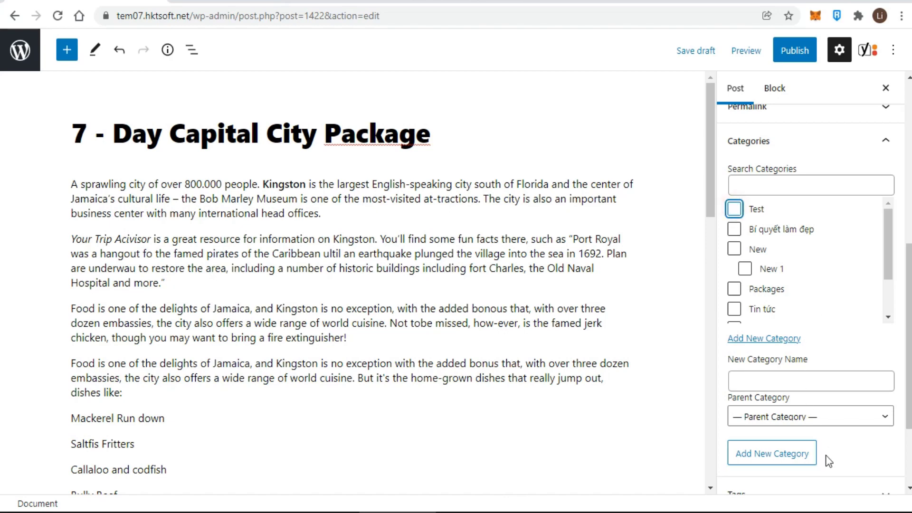
pyautogui.click(770, 381)
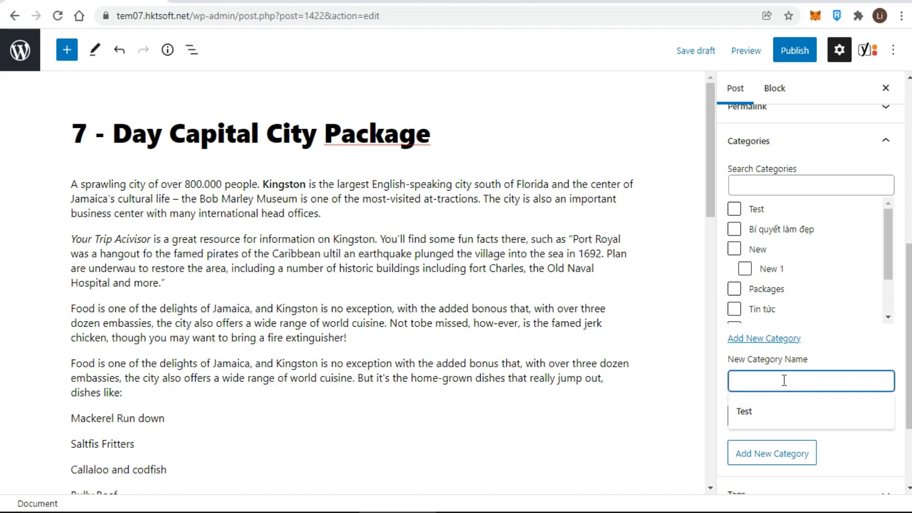
pyautogui.write('Test 1')
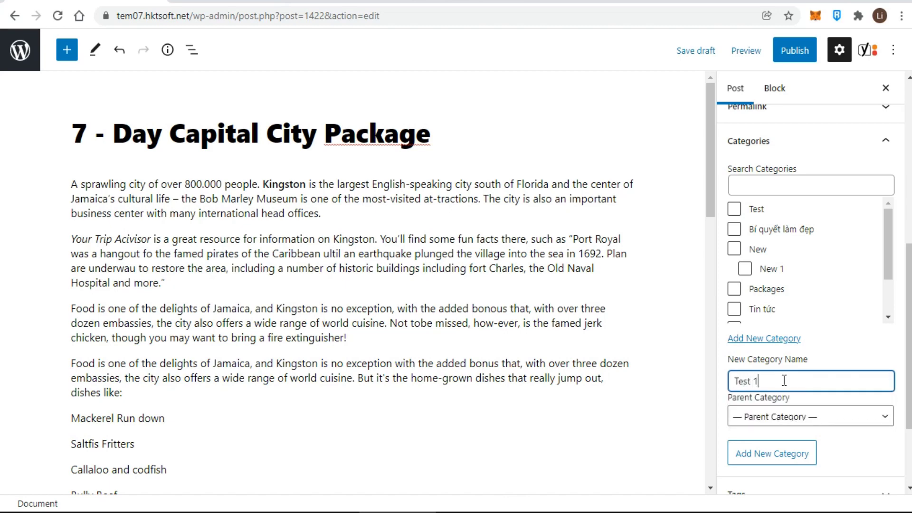
pyautogui.click(876, 417)
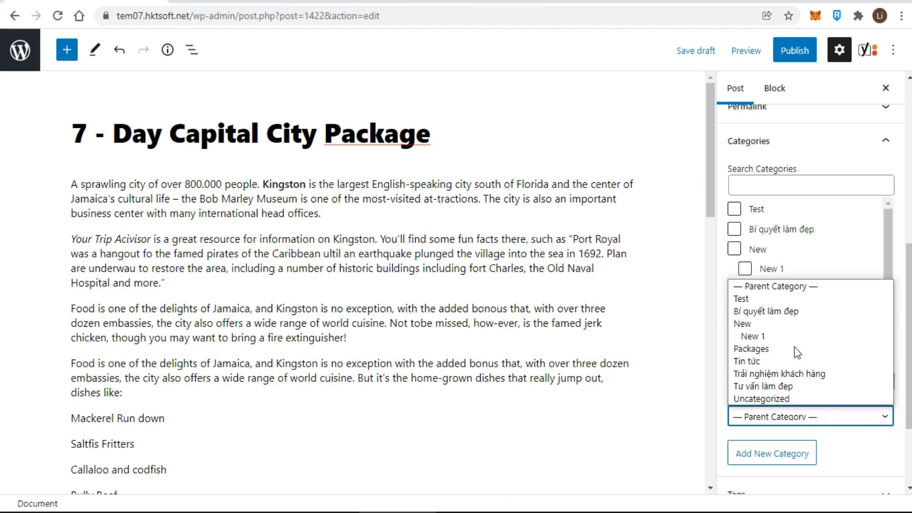
pyautogui.click(747, 299)
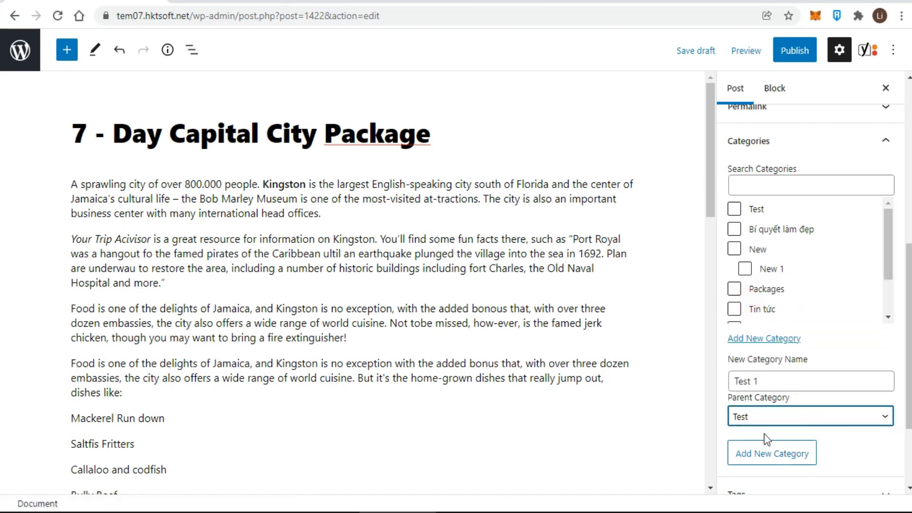
pyautogui.click(770, 452)
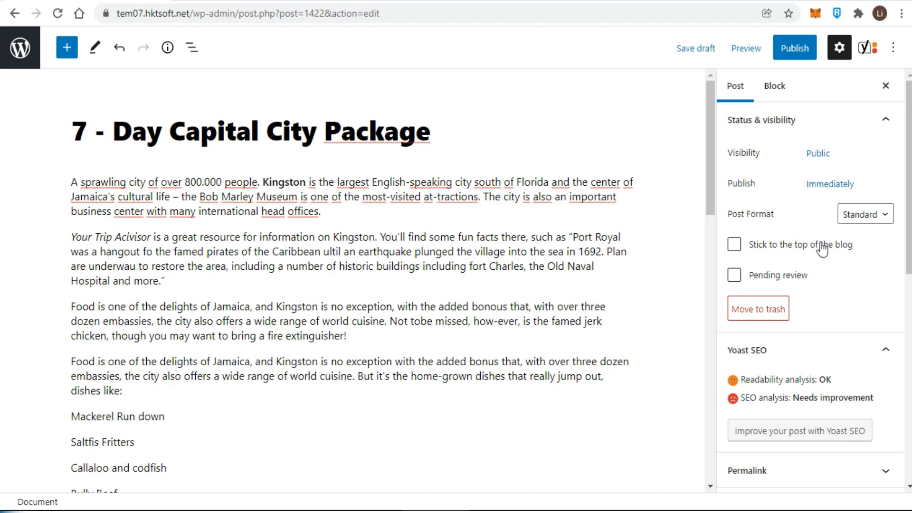
# - Open the Featured image window, view the Media Library, then return to Upload files
pyautogui.scroll(-6, 822, 248)
pyautogui.scroll(-3, 822, 248)
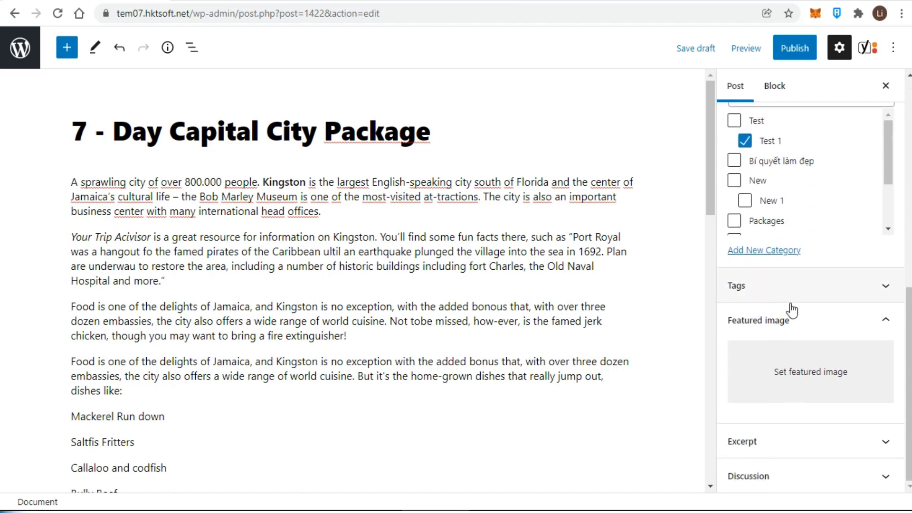
pyautogui.click(884, 326)
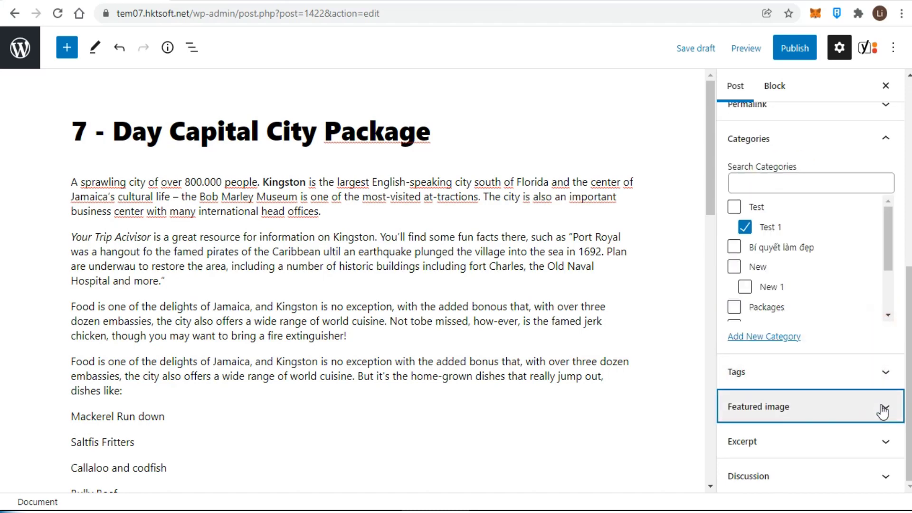
pyautogui.click(886, 409)
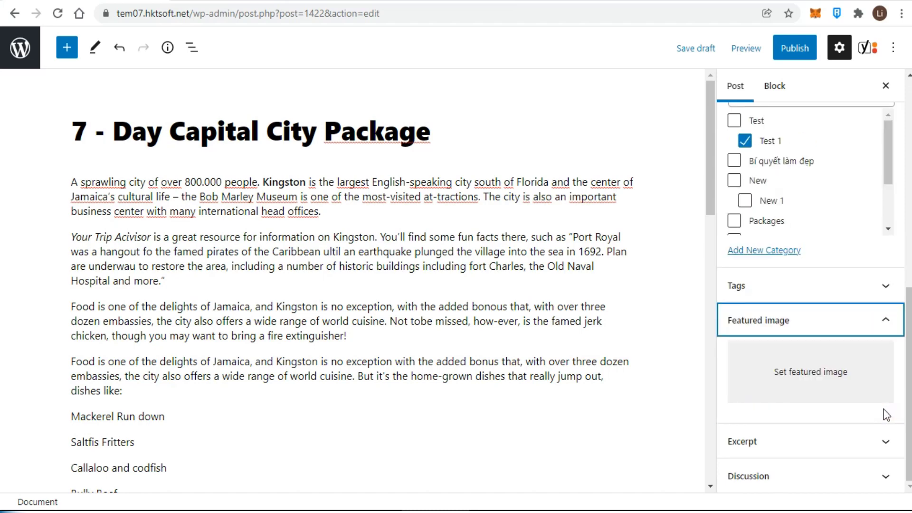
pyautogui.click(799, 380)
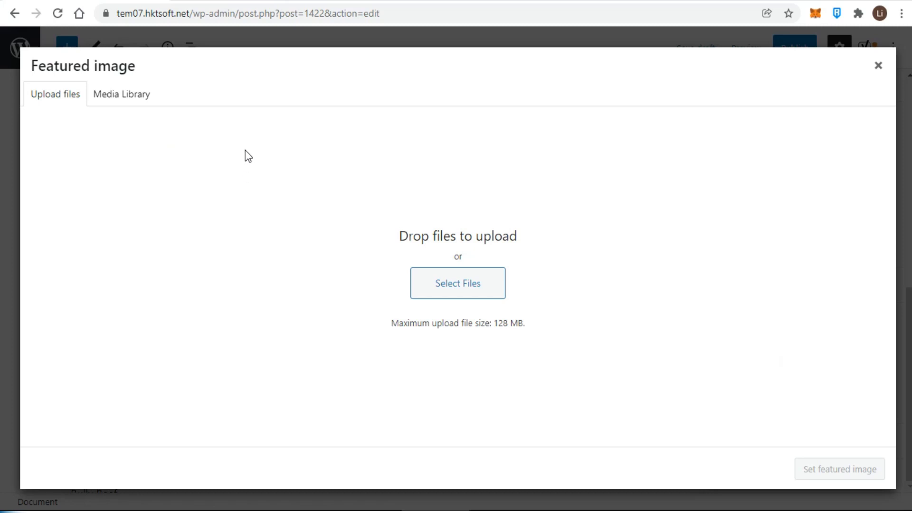
pyautogui.click(132, 98)
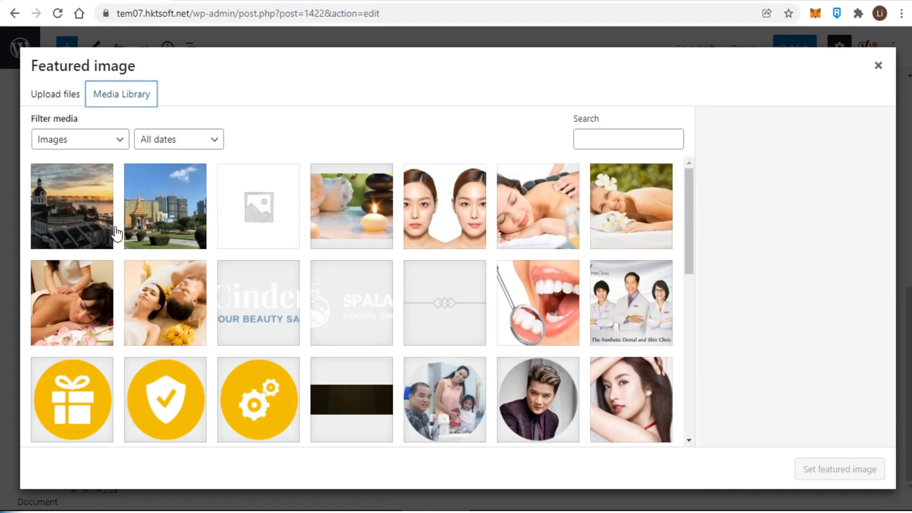
pyautogui.click(57, 95)
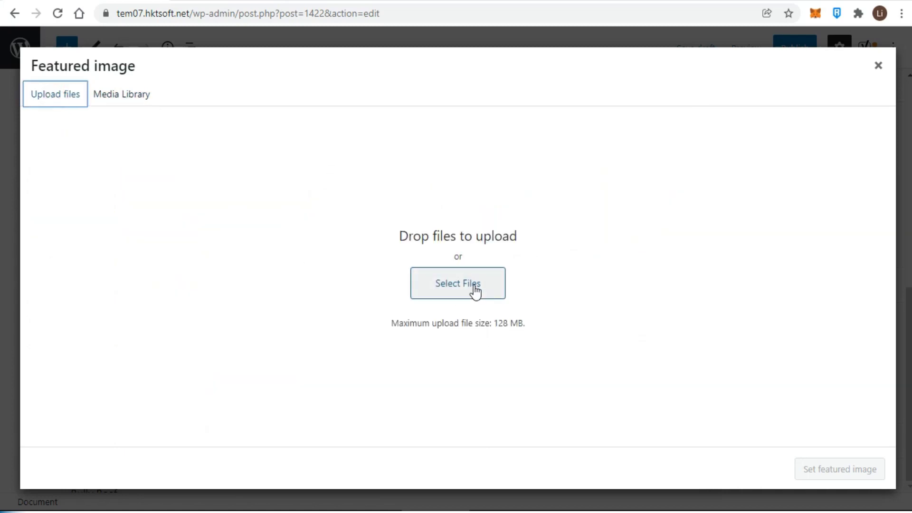
# - Upload the image 'tải xuống (1)' from the desktop's New folder
pyautogui.click(475, 291)
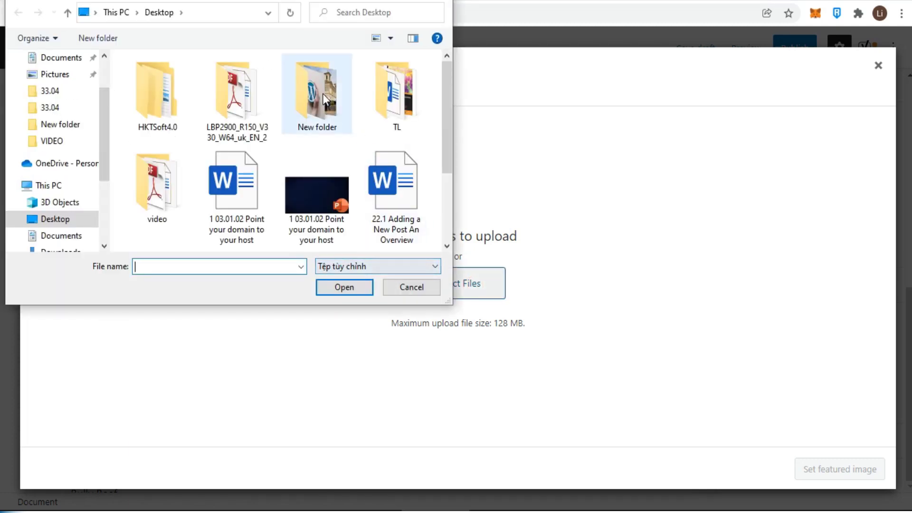
pyautogui.doubleClick(314, 92)
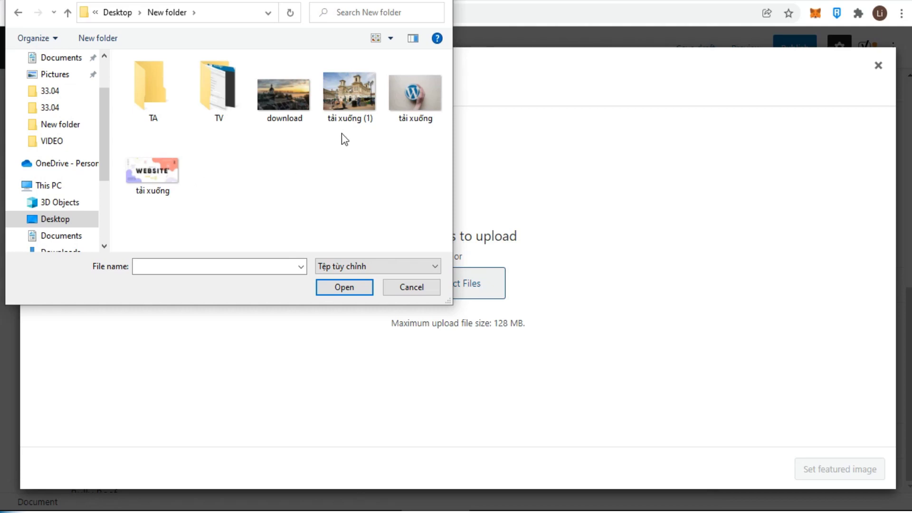
pyautogui.click(356, 96)
pyautogui.click(348, 289)
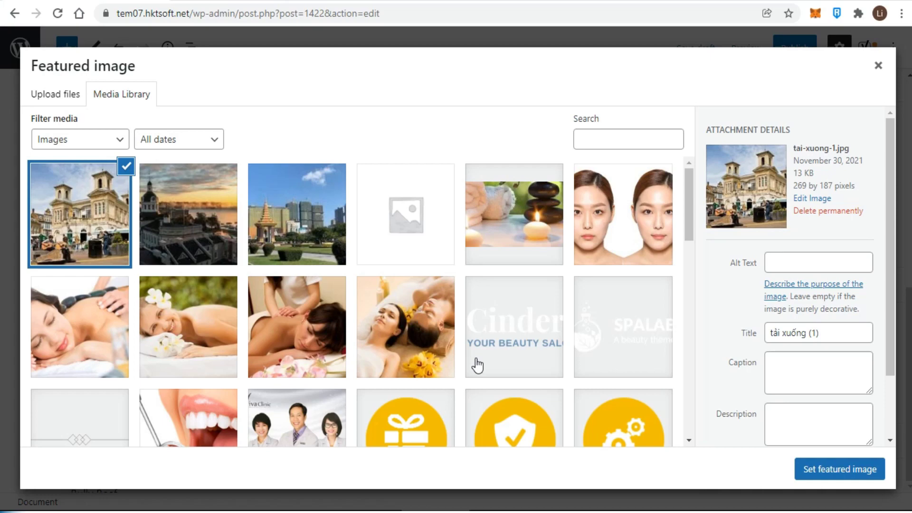
# - Make the uploaded building photo the post's featured image and review the post
pyautogui.click(846, 477)
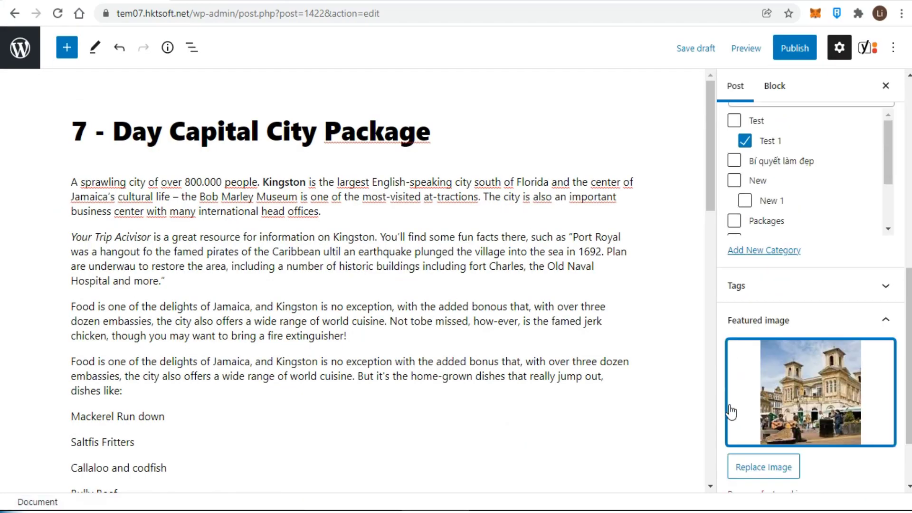
pyautogui.scroll(-2, 864, 428)
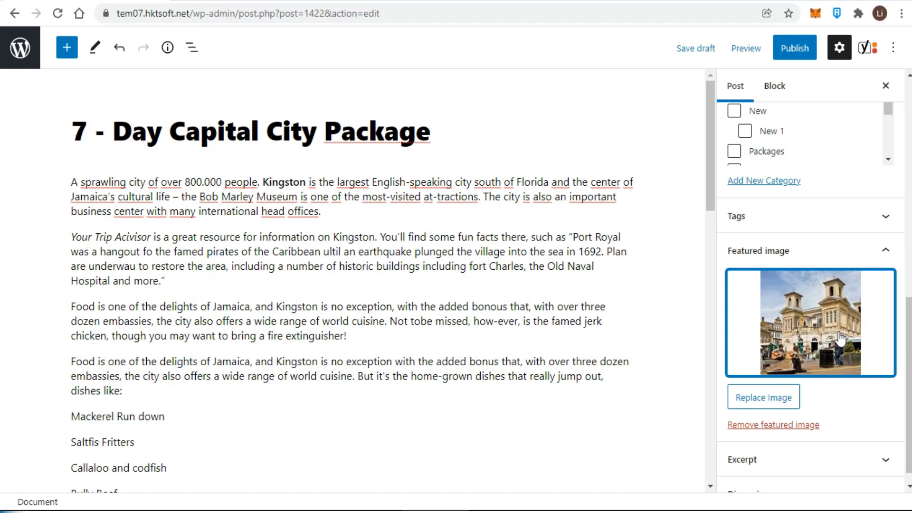
pyautogui.scroll(-3, 840, 338)
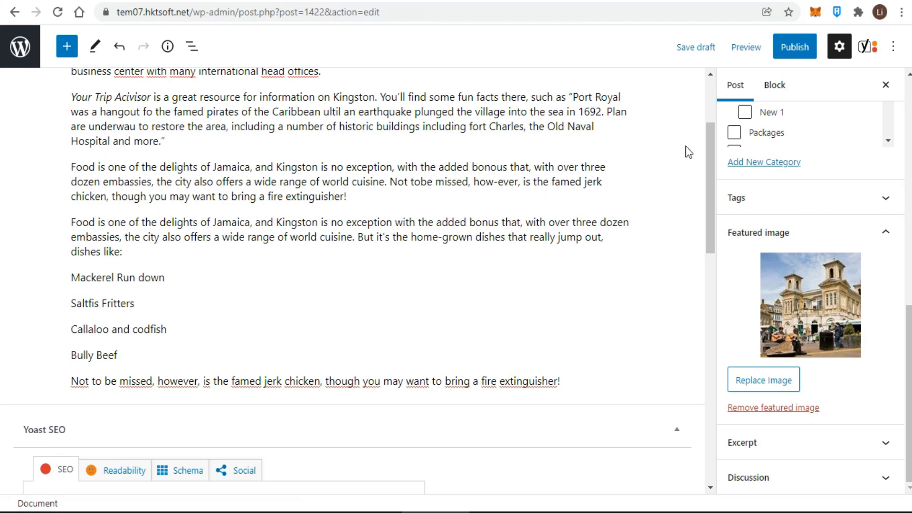
# - Publish the '7 - Day Capital City Package' post and view its live page
pyautogui.click(798, 52)
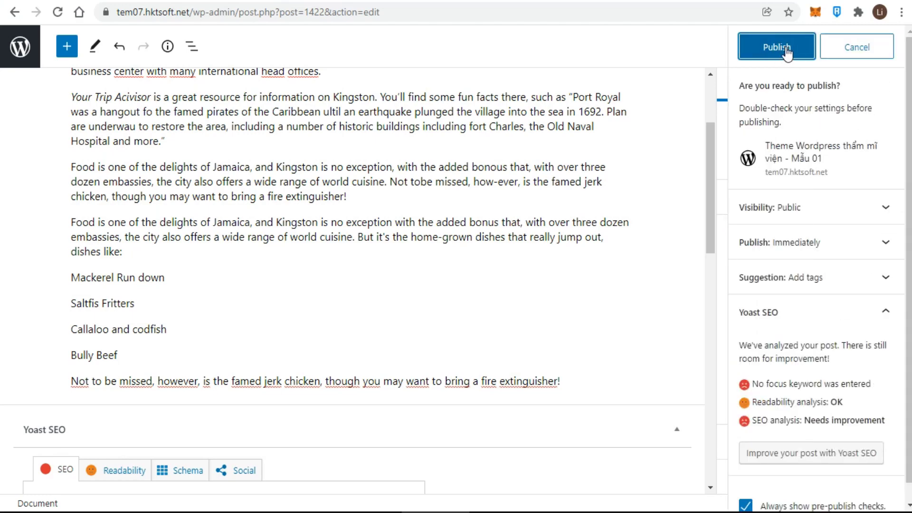
pyautogui.click(784, 47)
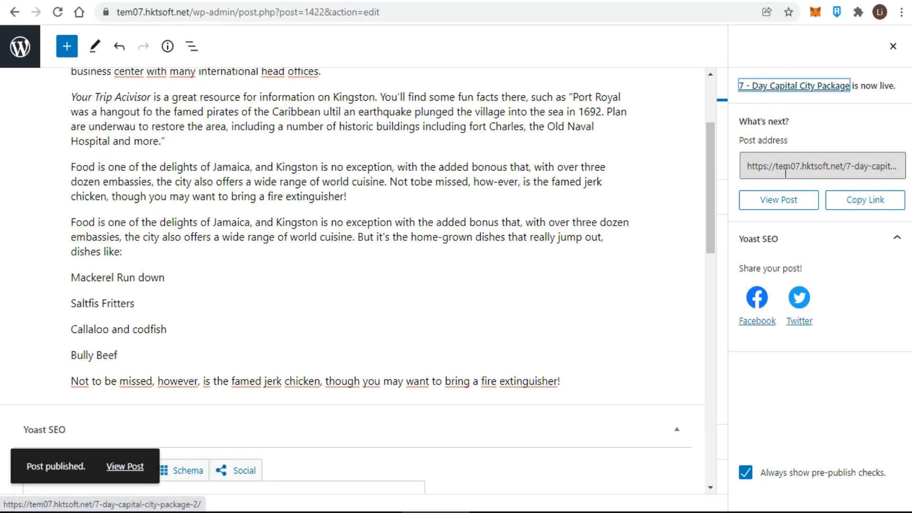
pyautogui.click(778, 200)
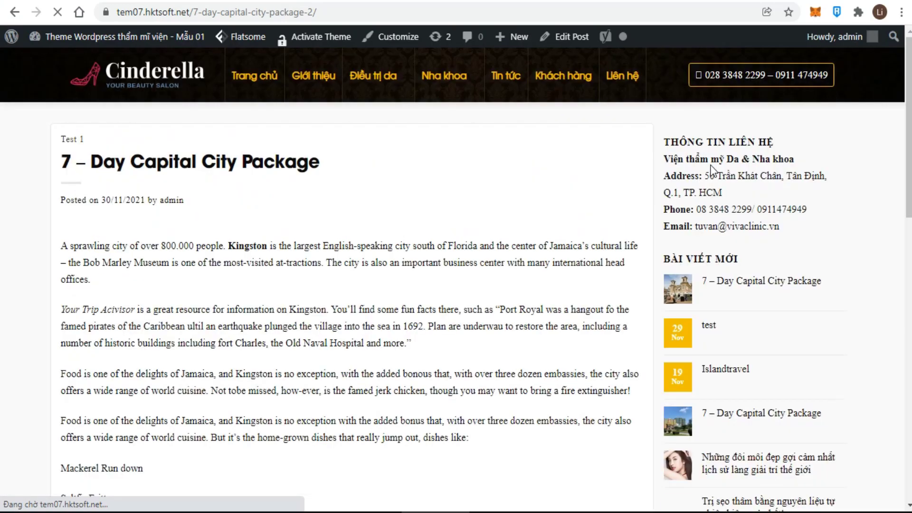
# - Review the live post page filed under Test 1, then go back to the editor
pyautogui.scroll(-8, 535, 177)
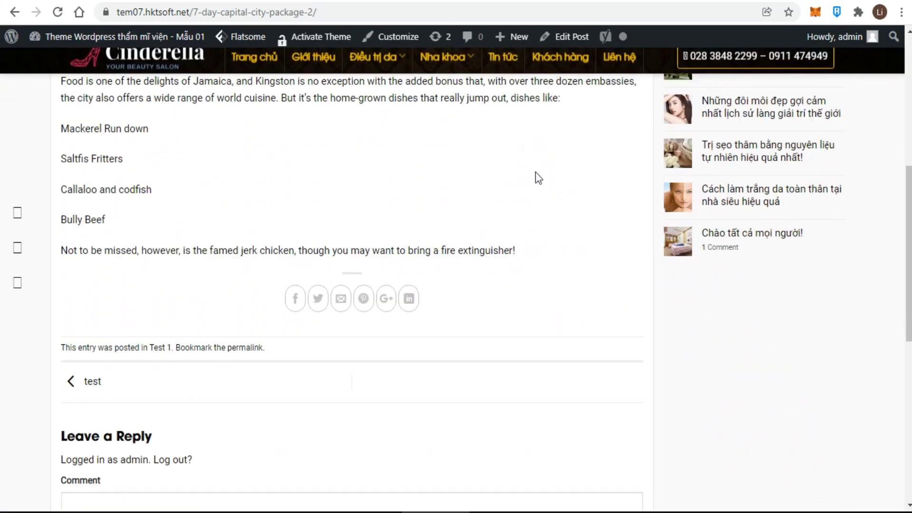
pyautogui.scroll(5, 535, 177)
pyautogui.click(15, 11)
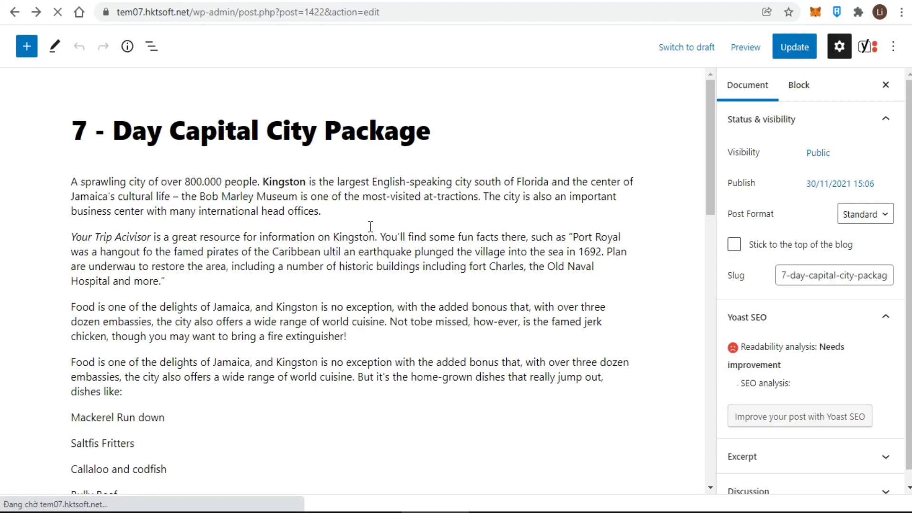
# - Update the published '7 - Day Capital City Package' post
pyautogui.click(796, 47)
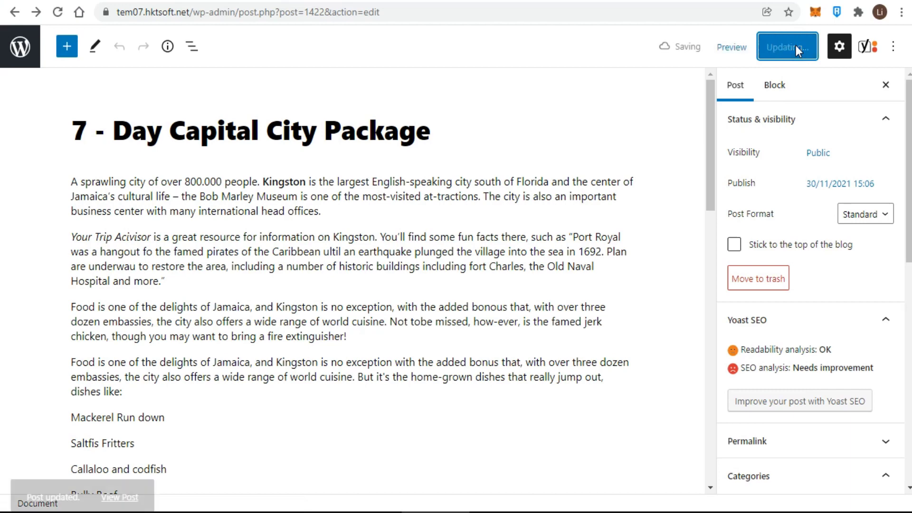